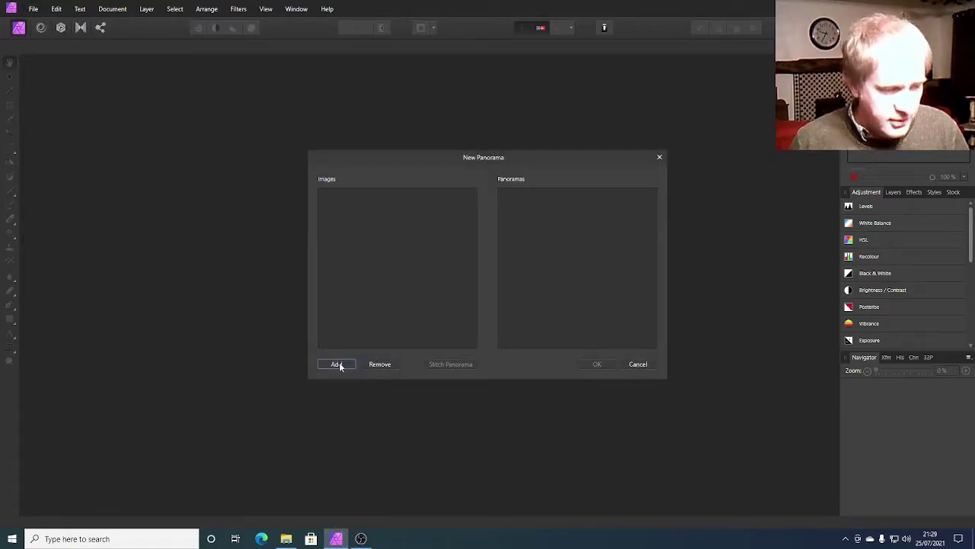
Step: Add the middle moon image from the AS_P5 capture folder to the new panorama
{"action": "left_click", "coordinate": [339, 365]}
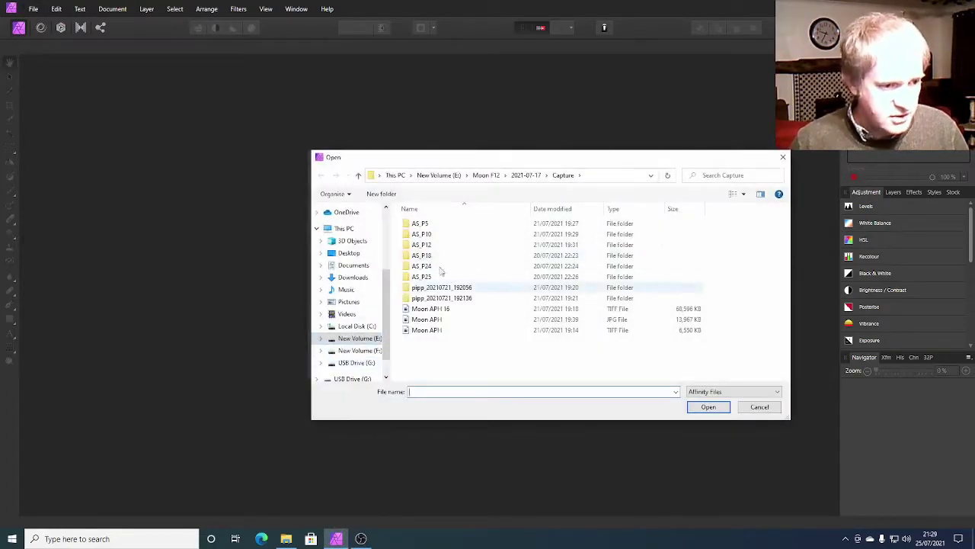
{"action": "double_click", "coordinate": [421, 224]}
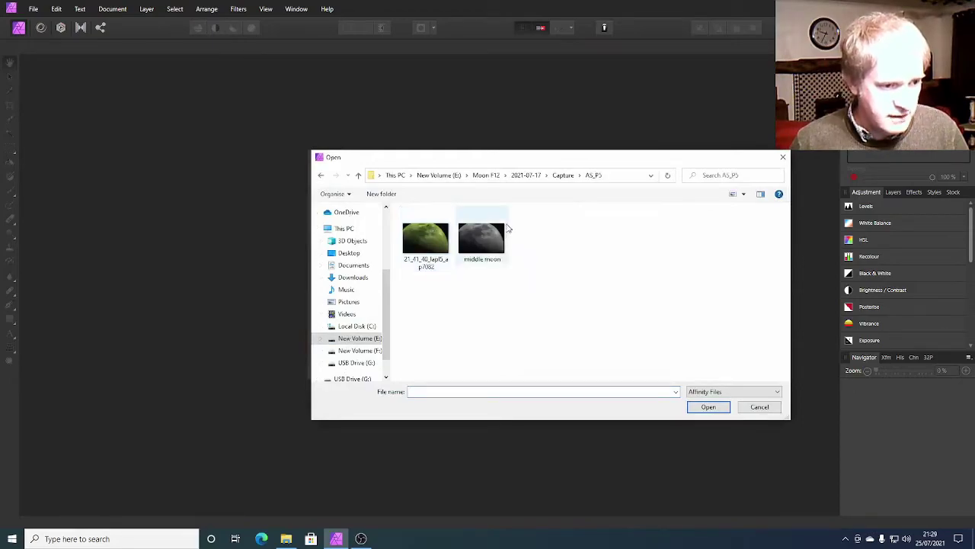
{"action": "left_click", "coordinate": [483, 242]}
{"action": "left_click", "coordinate": [707, 408]}
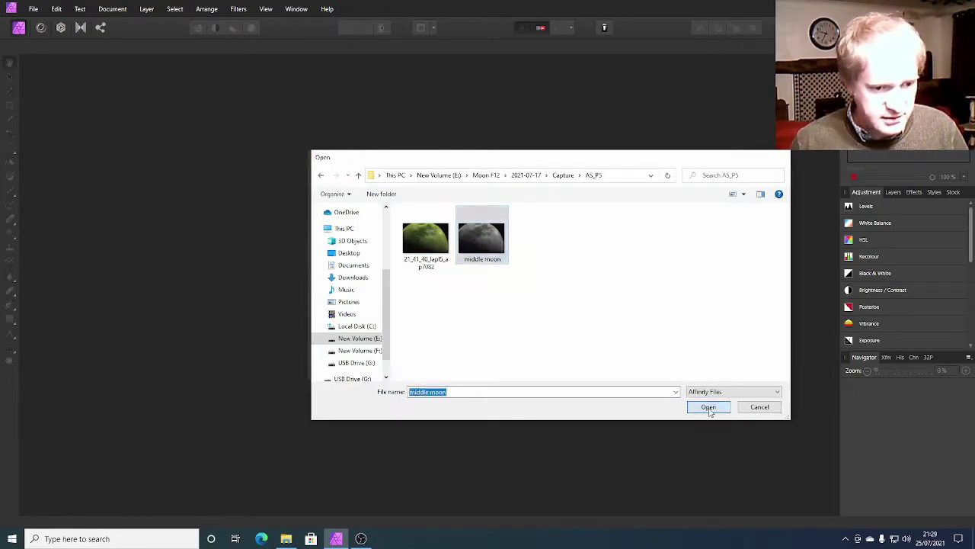
Step: Add the moon bottom and moon top images from their capture folders to the panorama's image list
{"action": "left_click", "coordinate": [336, 368]}
{"action": "left_click", "coordinate": [559, 174]}
{"action": "double_click", "coordinate": [424, 237]}
{"action": "left_click", "coordinate": [483, 242]}
{"action": "left_click", "coordinate": [707, 408]}
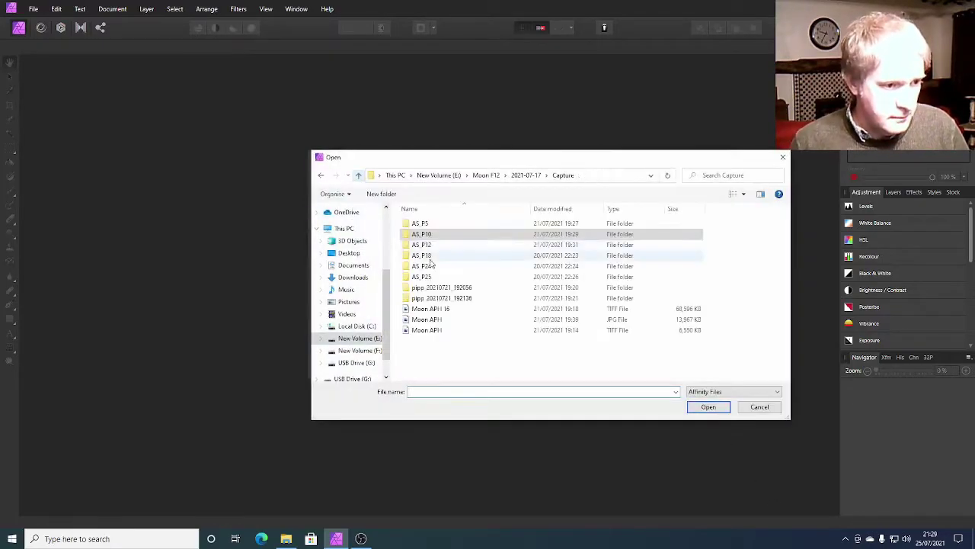
{"action": "left_click", "coordinate": [479, 242]}
{"action": "left_click", "coordinate": [707, 409]}
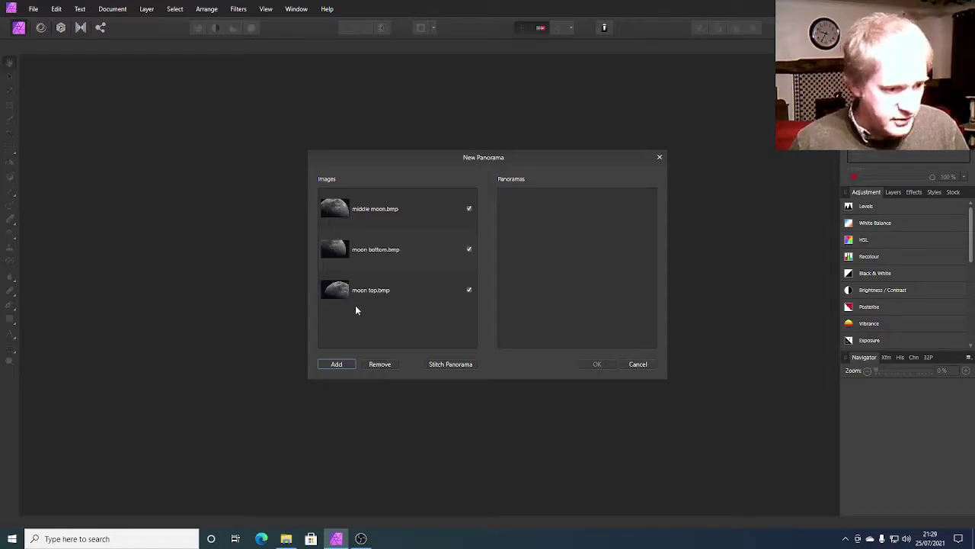
Step: Stitch the three moon images into a panorama, accept the result and apply it without editing
{"action": "left_click", "coordinate": [455, 364]}
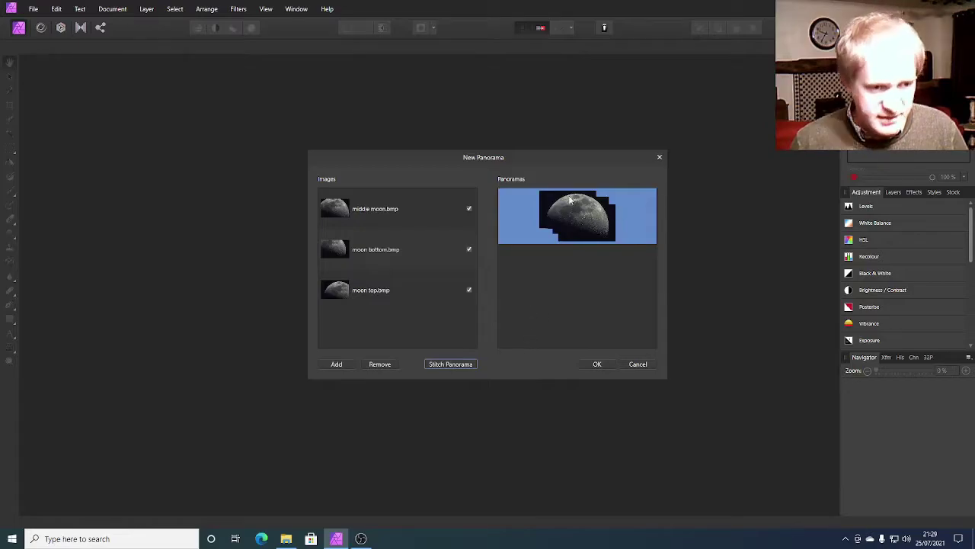
{"action": "left_click", "coordinate": [598, 364]}
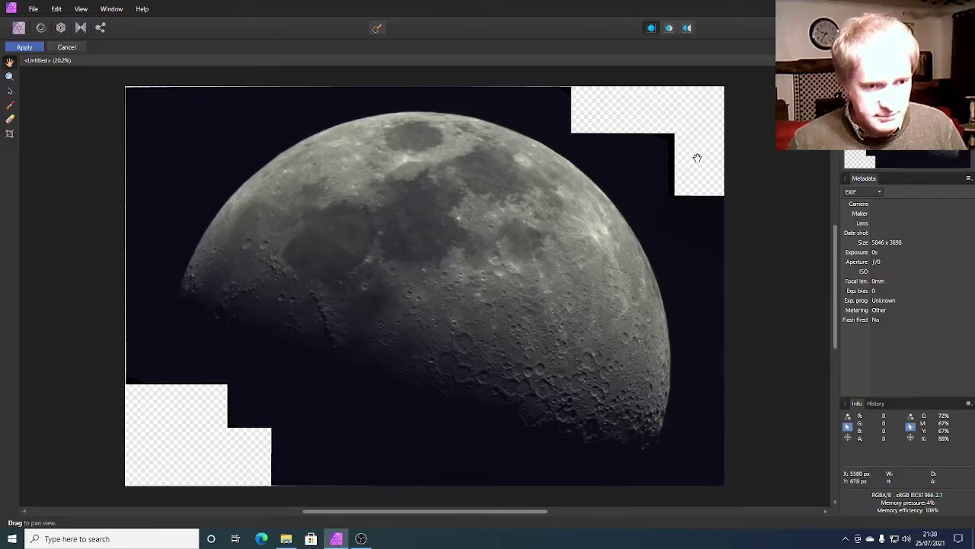
{"action": "left_click", "coordinate": [25, 47]}
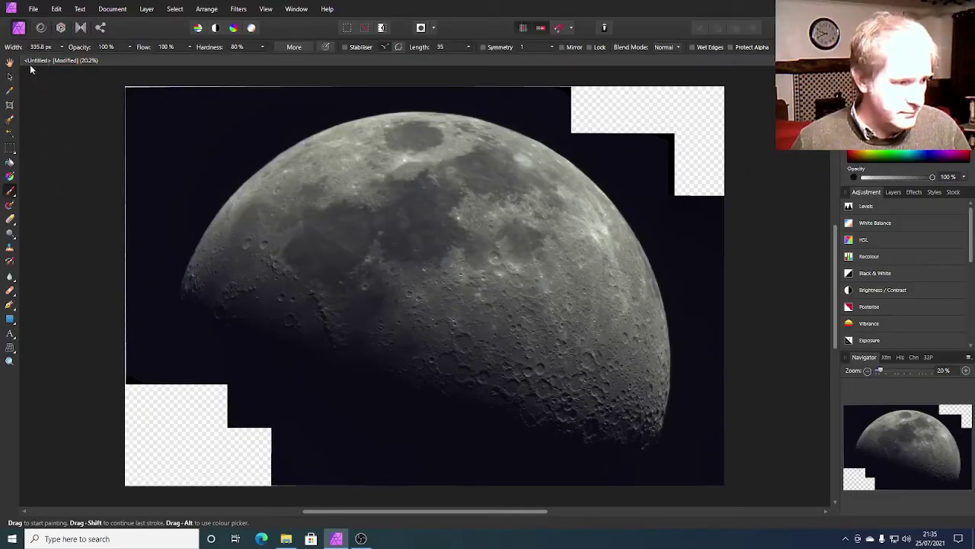
Step: Sample the dark sky colour near the bottom-left gap and paint over the gap's lower part with the Paint Brush
{"action": "left_click", "coordinate": [10, 90]}
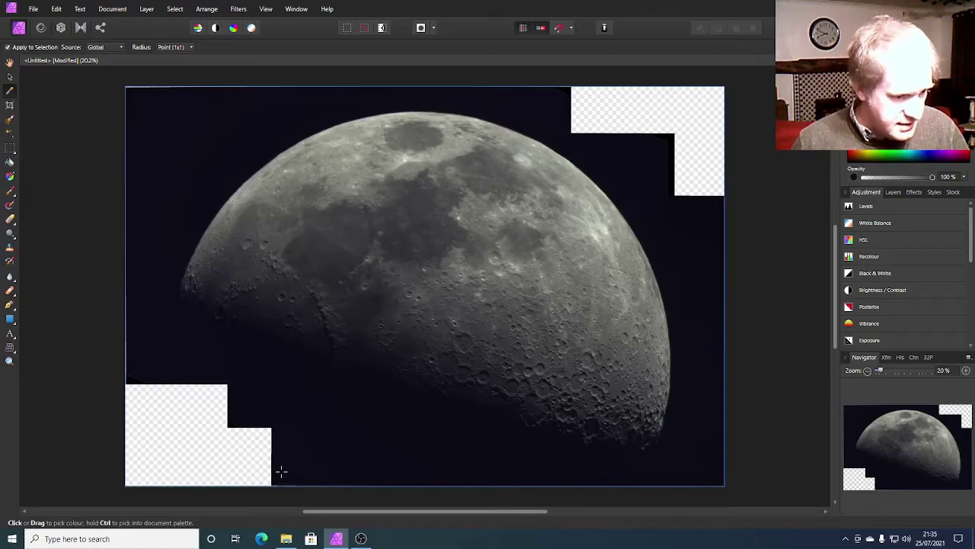
{"action": "left_click", "coordinate": [8, 194]}
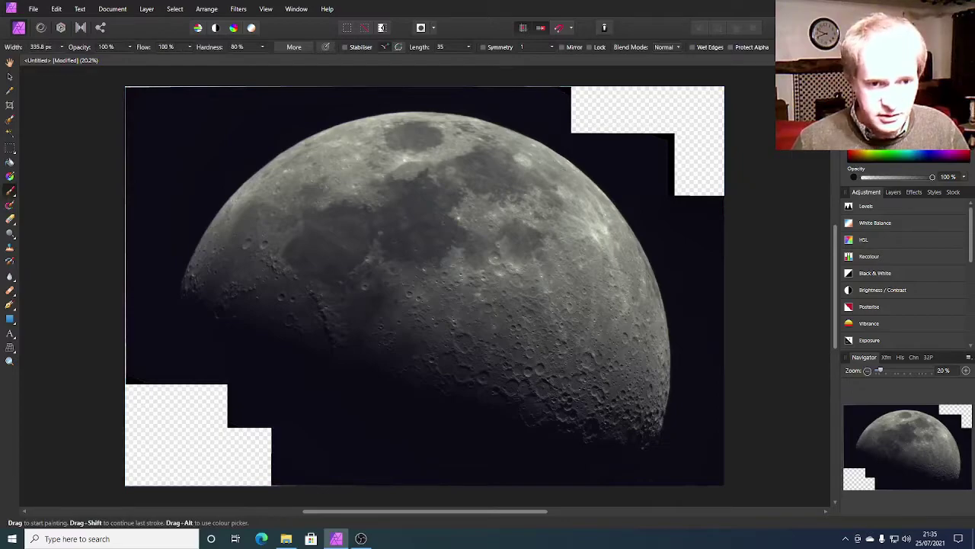
{"action": "mouse_move", "coordinate": [233, 465]}
{"action": "left_mouse_down"}
{"action": "mouse_move", "coordinate": [168, 474]}
{"action": "mouse_move", "coordinate": [199, 469]}
{"action": "mouse_move", "coordinate": [167, 464]}
{"action": "mouse_move", "coordinate": [207, 465]}
{"action": "mouse_move", "coordinate": [174, 461]}
{"action": "mouse_move", "coordinate": [200, 465]}
{"action": "mouse_move", "coordinate": [134, 462]}
{"action": "mouse_move", "coordinate": [158, 473]}
{"action": "mouse_move", "coordinate": [125, 473]}
{"action": "mouse_move", "coordinate": [223, 452]}
{"action": "left_mouse_up"}
Step: Set the brush width to about 345 px and paint over the rest of the transparent bottom-left area of the image
{"action": "key", "text": "bracketright"}
{"action": "key", "text": "bracketright"}
{"action": "key", "text": "bracketright"}
{"action": "key", "text": "bracketright"}
{"action": "key", "text": "bracketleft"}
{"action": "key", "text": "bracketleft"}
{"action": "key", "text": "bracketright"}
{"action": "key", "text": "bracketright"}
{"action": "key", "text": "bracketleft"}
{"action": "key", "text": "bracketleft"}
{"action": "key", "text": "bracketleft"}
{"action": "key", "text": "bracketleft"}
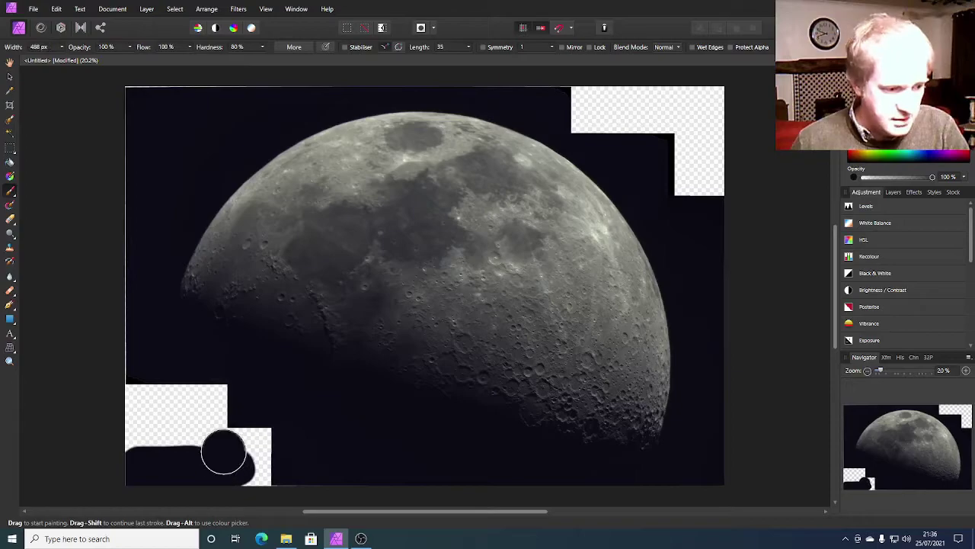
{"action": "key", "text": "bracketleft"}
{"action": "key", "text": "bracketleft"}
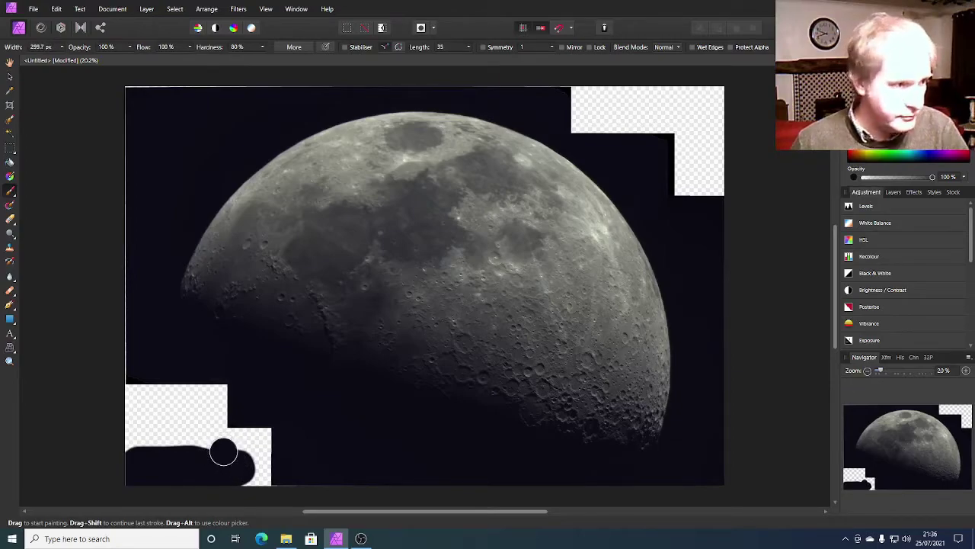
{"action": "key", "text": "bracketright"}
{"action": "key", "text": "bracketright"}
{"action": "mouse_move", "coordinate": [222, 450]}
{"action": "left_mouse_down"}
{"action": "mouse_move", "coordinate": [200, 433]}
{"action": "mouse_move", "coordinate": [180, 445]}
{"action": "mouse_move", "coordinate": [181, 432]}
{"action": "mouse_move", "coordinate": [153, 439]}
{"action": "mouse_move", "coordinate": [144, 425]}
{"action": "mouse_move", "coordinate": [148, 434]}
{"action": "mouse_move", "coordinate": [125, 441]}
{"action": "mouse_move", "coordinate": [145, 398]}
{"action": "mouse_move", "coordinate": [125, 390]}
{"action": "mouse_move", "coordinate": [222, 391]}
{"action": "mouse_move", "coordinate": [223, 422]}
{"action": "mouse_move", "coordinate": [194, 414]}
{"action": "mouse_move", "coordinate": [236, 440]}
{"action": "mouse_move", "coordinate": [268, 433]}
{"action": "mouse_move", "coordinate": [273, 485]}
{"action": "mouse_move", "coordinate": [122, 384]}
{"action": "left_mouse_up"}
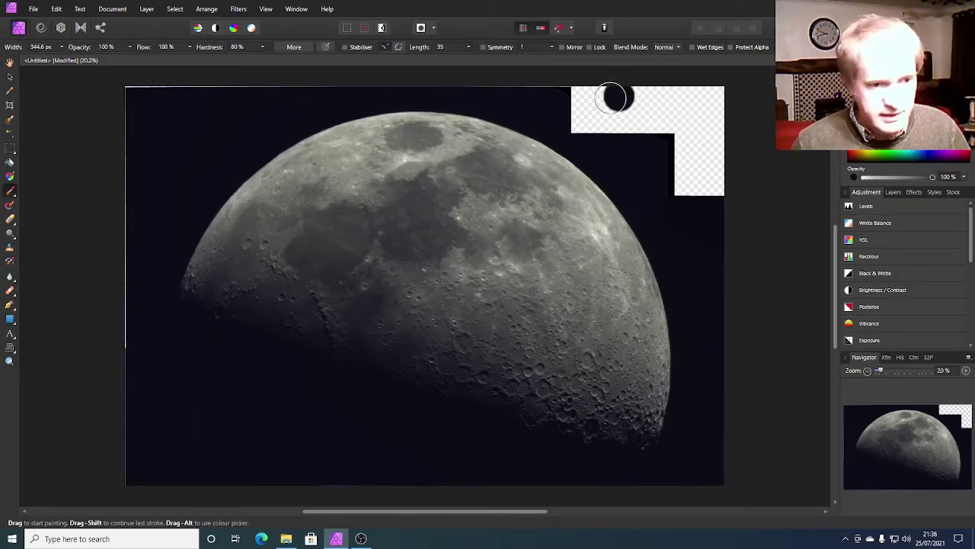
Step: Sample the sky colour beside the top-right gap and paint over that whole transparent area with the Paint Brush
{"action": "left_click", "coordinate": [9, 92]}
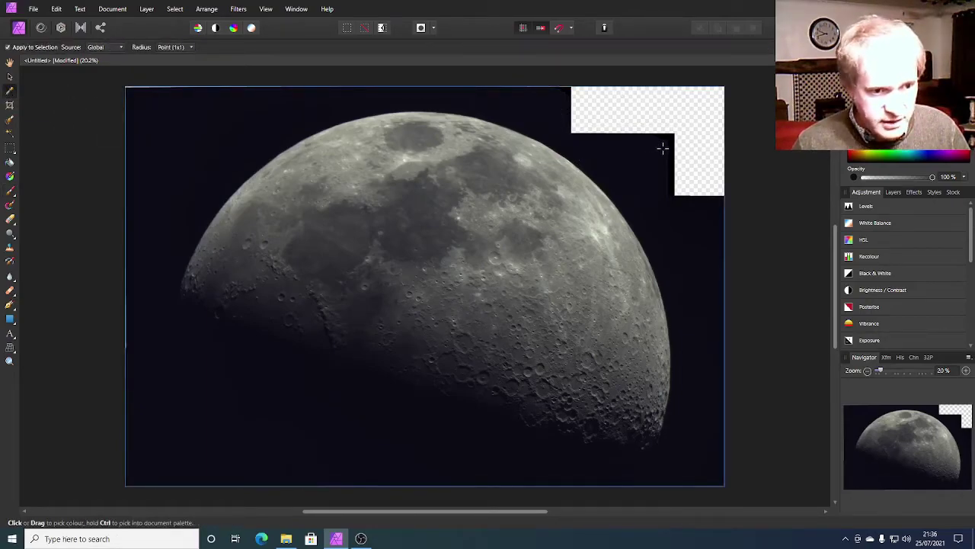
{"action": "left_click", "coordinate": [9, 192]}
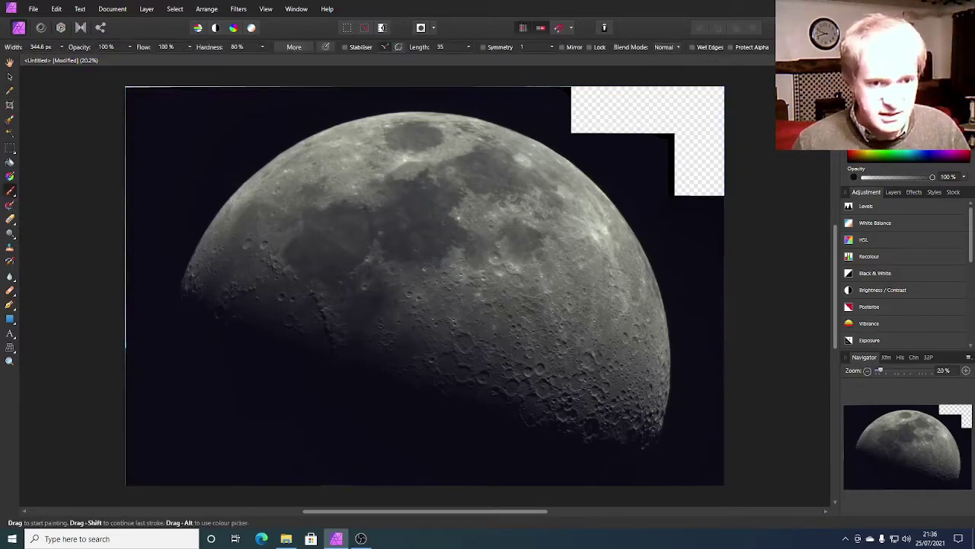
{"action": "mouse_move", "coordinate": [654, 102]}
{"action": "left_mouse_down"}
{"action": "mouse_move", "coordinate": [566, 98]}
{"action": "mouse_move", "coordinate": [700, 95]}
{"action": "mouse_move", "coordinate": [726, 171]}
{"action": "mouse_move", "coordinate": [701, 181]}
{"action": "mouse_move", "coordinate": [685, 164]}
{"action": "mouse_move", "coordinate": [676, 175]}
{"action": "mouse_move", "coordinate": [673, 124]}
{"action": "mouse_move", "coordinate": [579, 122]}
{"action": "left_mouse_up"}
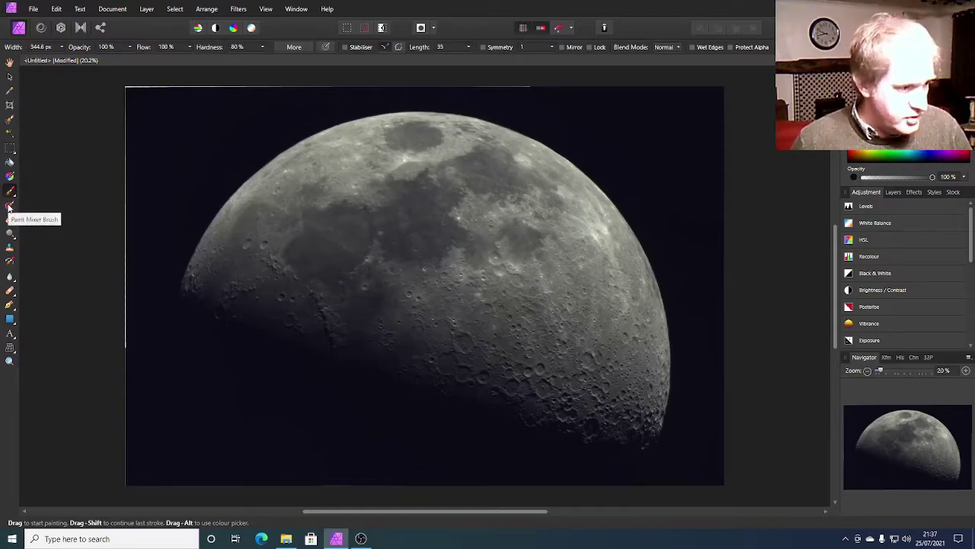
Step: Blend the painted areas into the surrounding sky with the Paint Mixer Brush, cleaning the brush between areas
{"action": "left_click", "coordinate": [9, 207]}
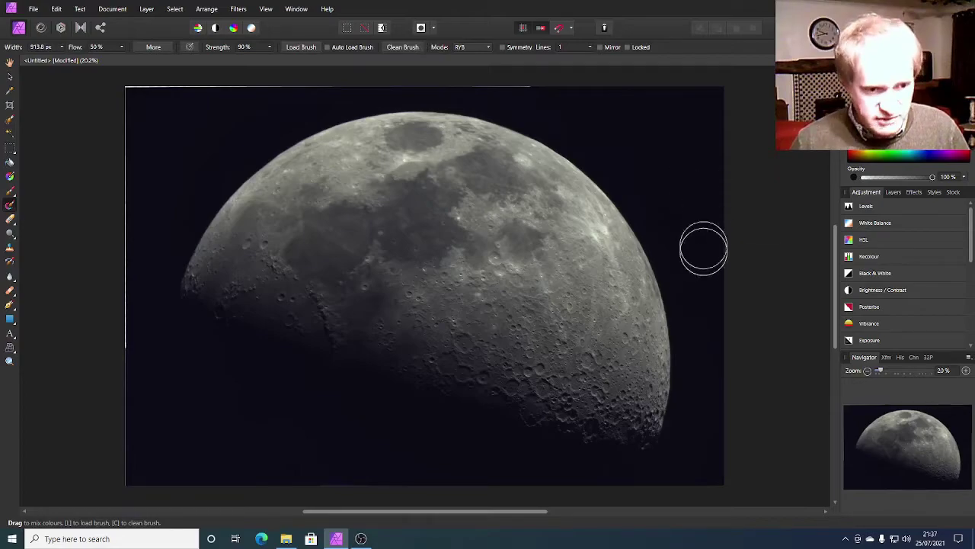
{"action": "left_click", "coordinate": [403, 46]}
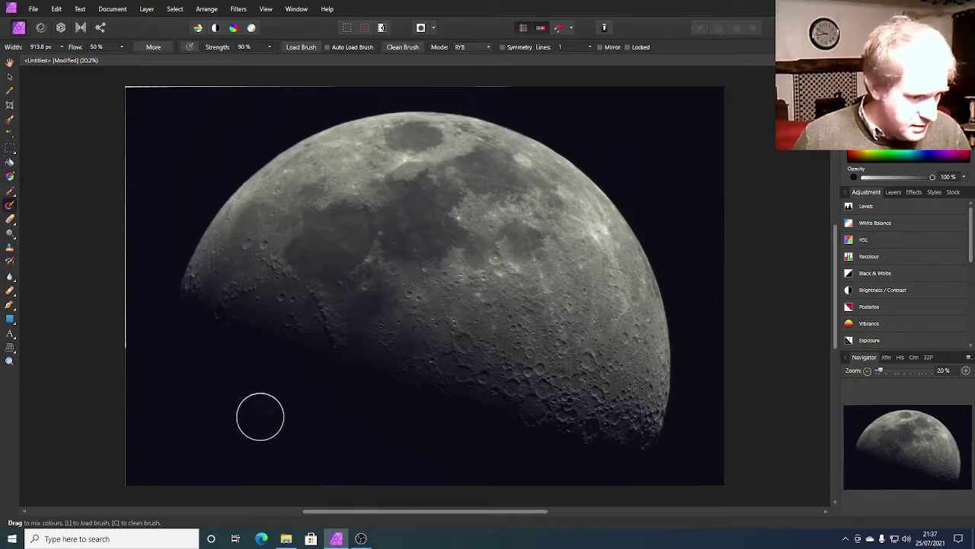
{"action": "left_click", "coordinate": [407, 47]}
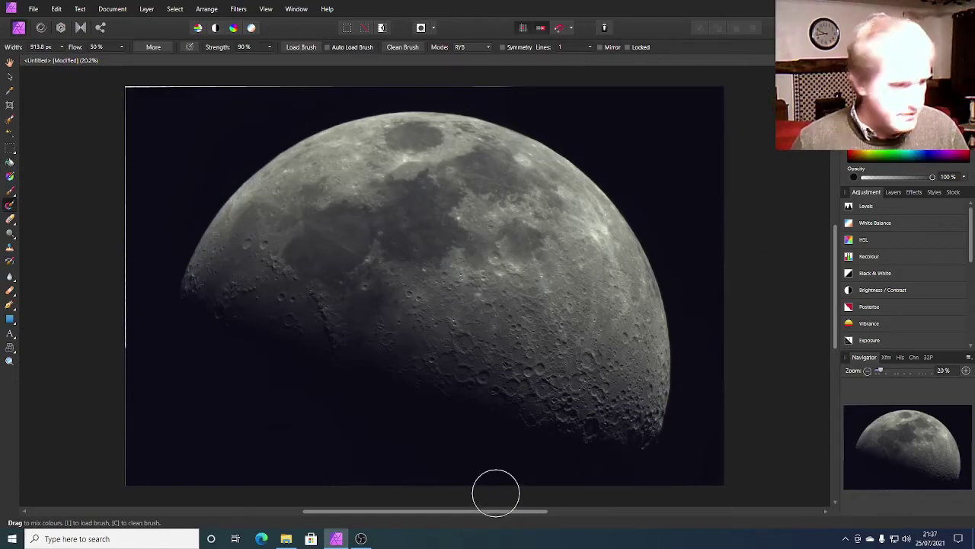
Step: Crop the uneven outer edges off the panorama, to about 5723 x 3765 px, keeping the whole moon in frame
{"action": "left_click", "coordinate": [9, 104]}
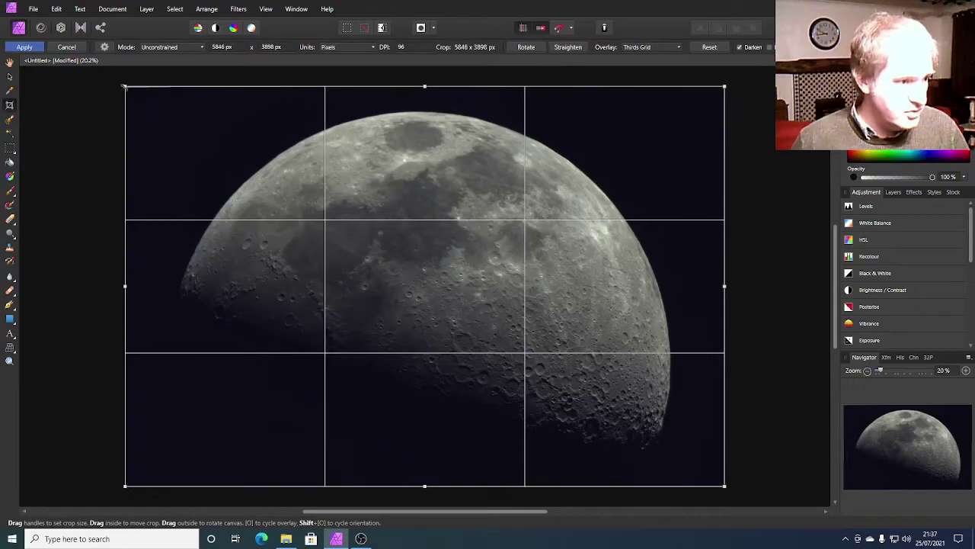
{"action": "left_click_drag", "start_coordinate": [125, 87], "coordinate": [138, 99]}
{"action": "left_click_drag", "start_coordinate": [386, 304], "coordinate": [380, 295]}
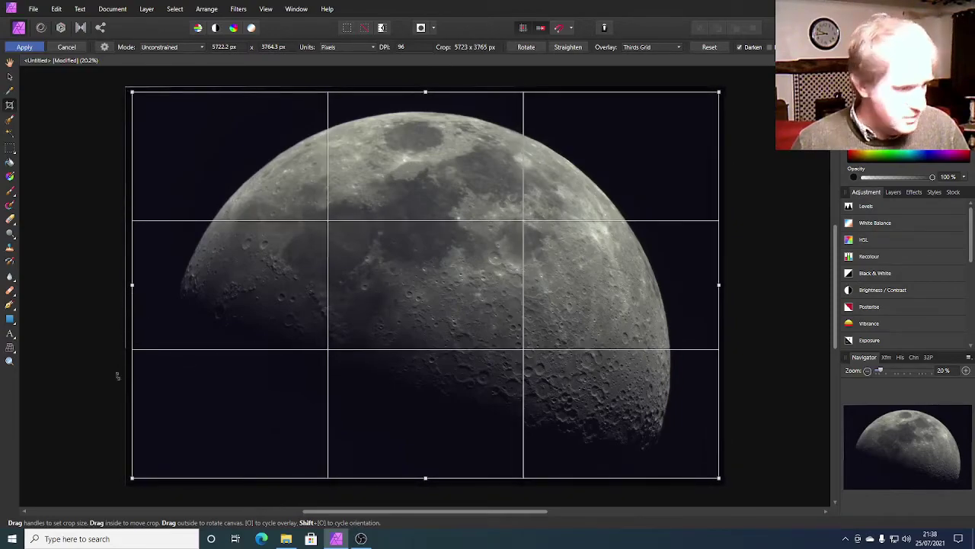
{"action": "key", "text": "h"}
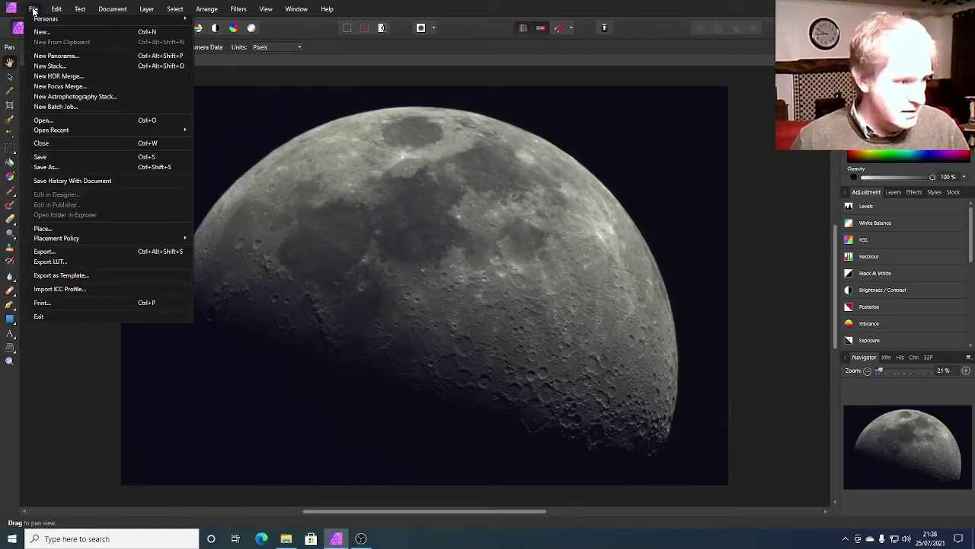
Step: Export the image as a best-quality JPEG at 5723 x 3765 px, saved as "moon finished" in the AS_P12 folder
{"action": "left_click", "coordinate": [43, 250]}
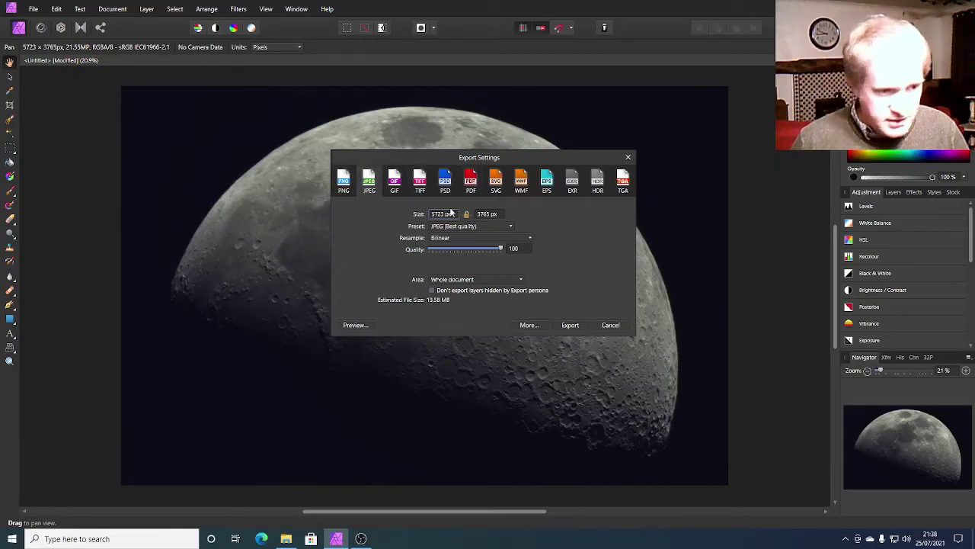
{"action": "left_click", "coordinate": [570, 326]}
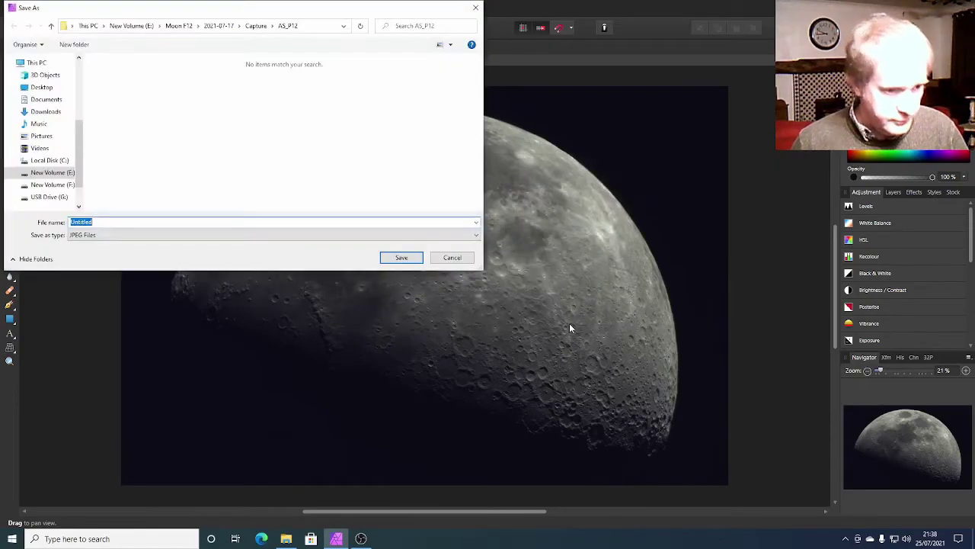
{"action": "type", "text": "m"}
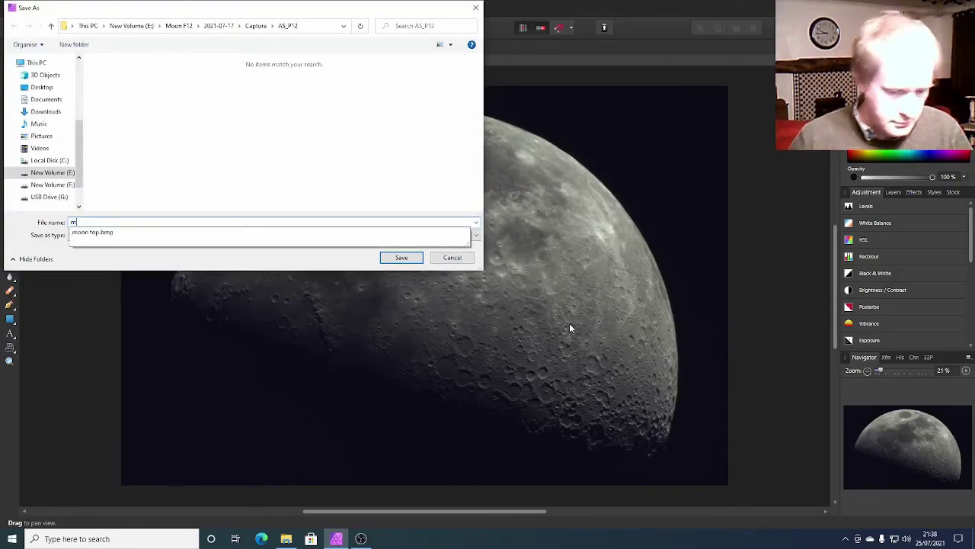
{"action": "type", "text": "oon f"}
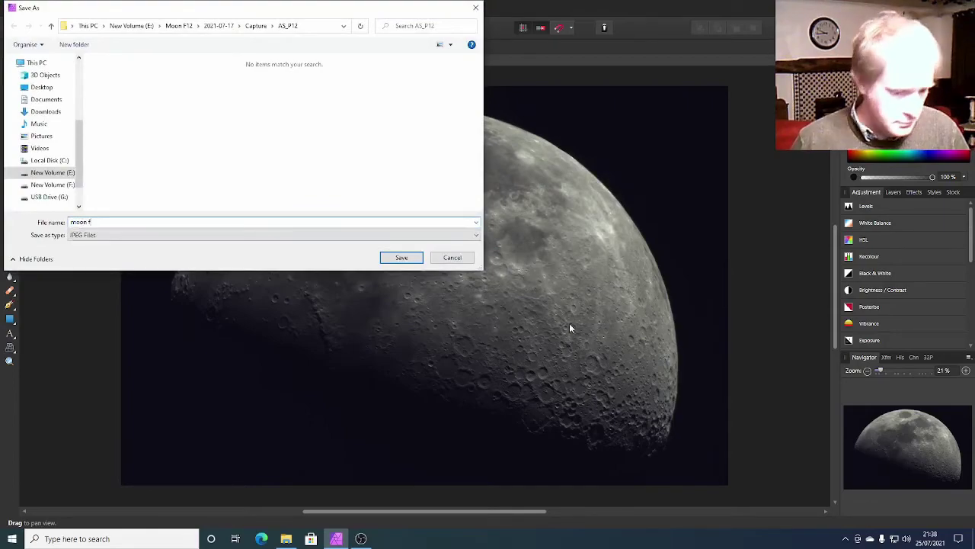
{"action": "type", "text": "inished"}
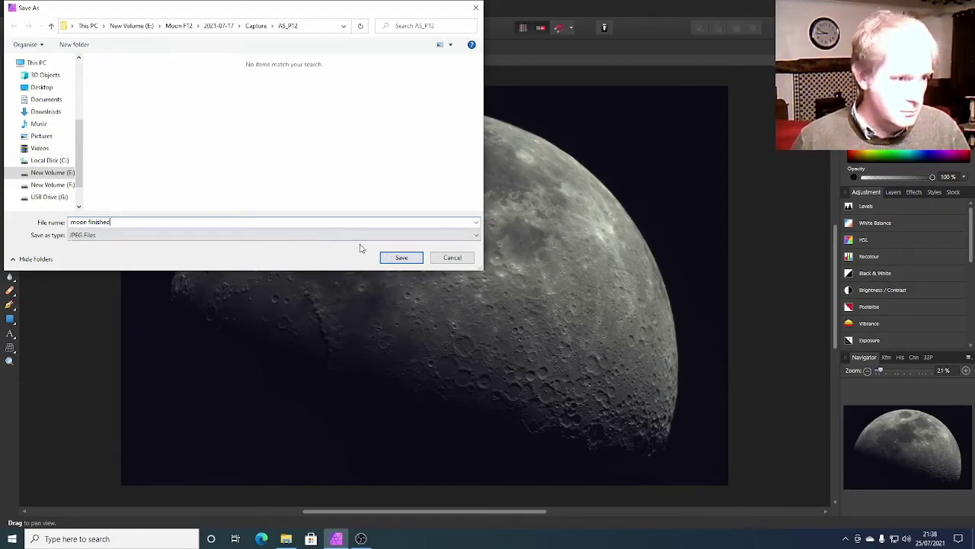
{"action": "left_click", "coordinate": [397, 258]}
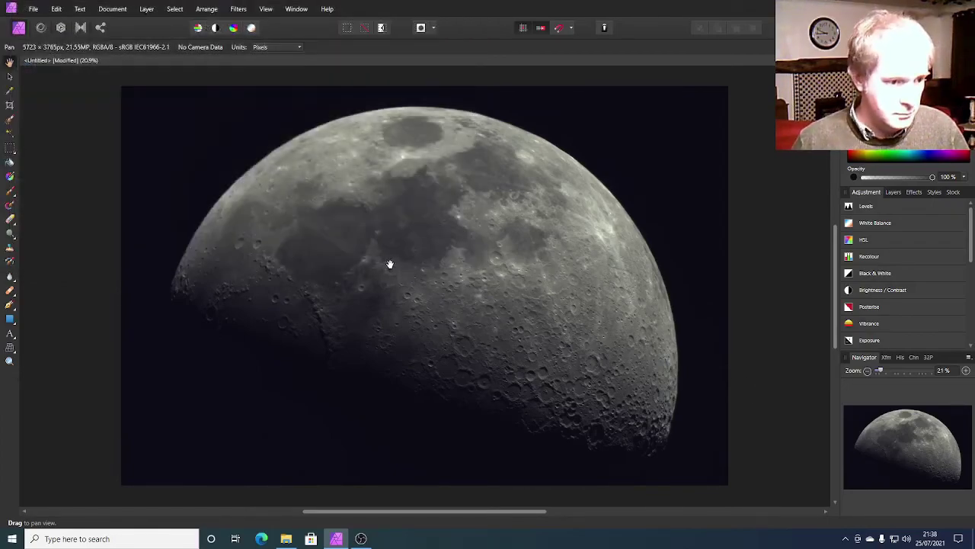